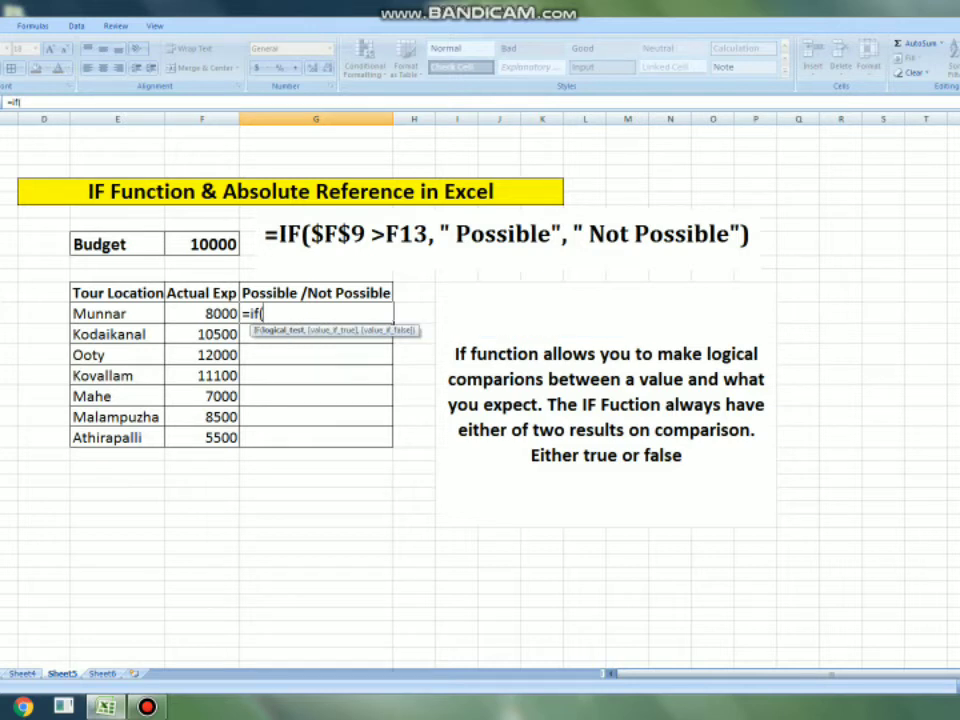
Complete the IF formula in Munnar's row to test F9>F13, returning "possible" if true and "not possible" if false.
left_click(202, 244)
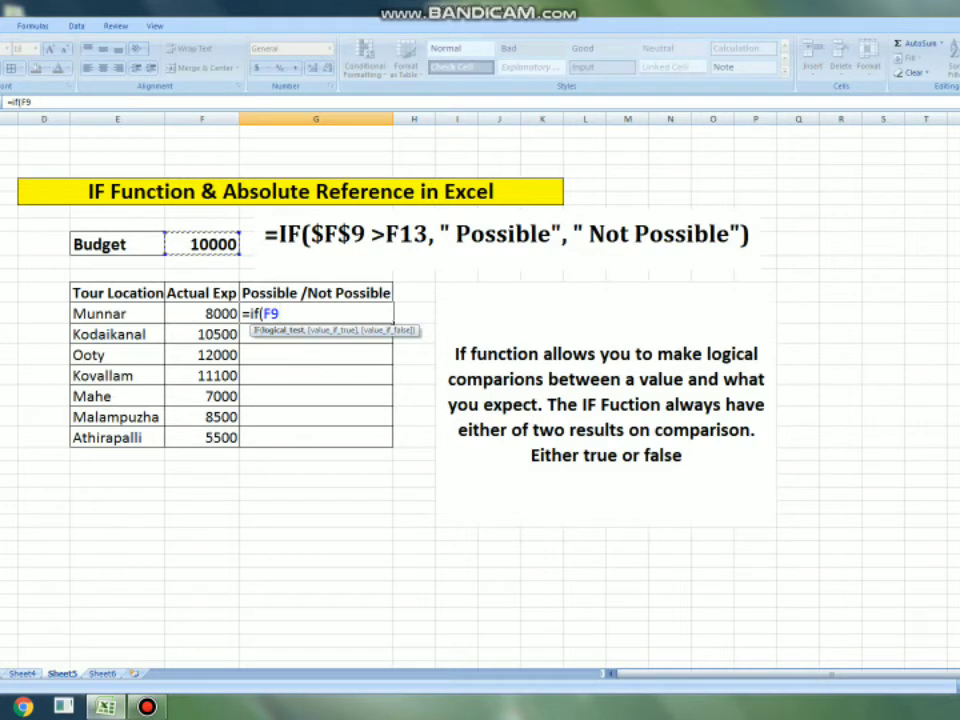
type(">")
left_click(202, 313)
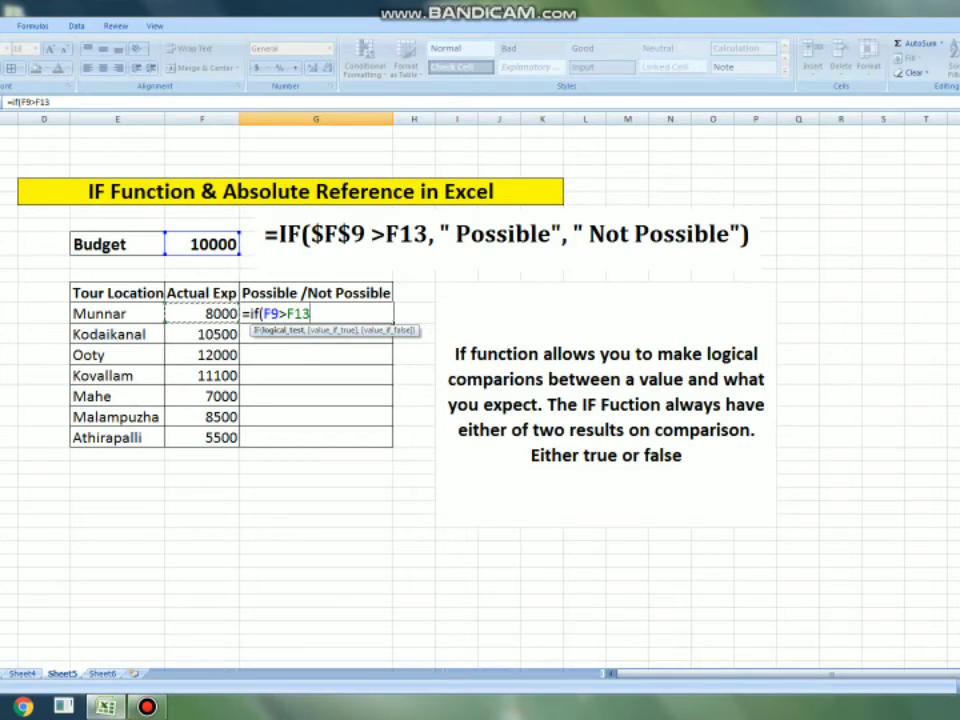
type(",")
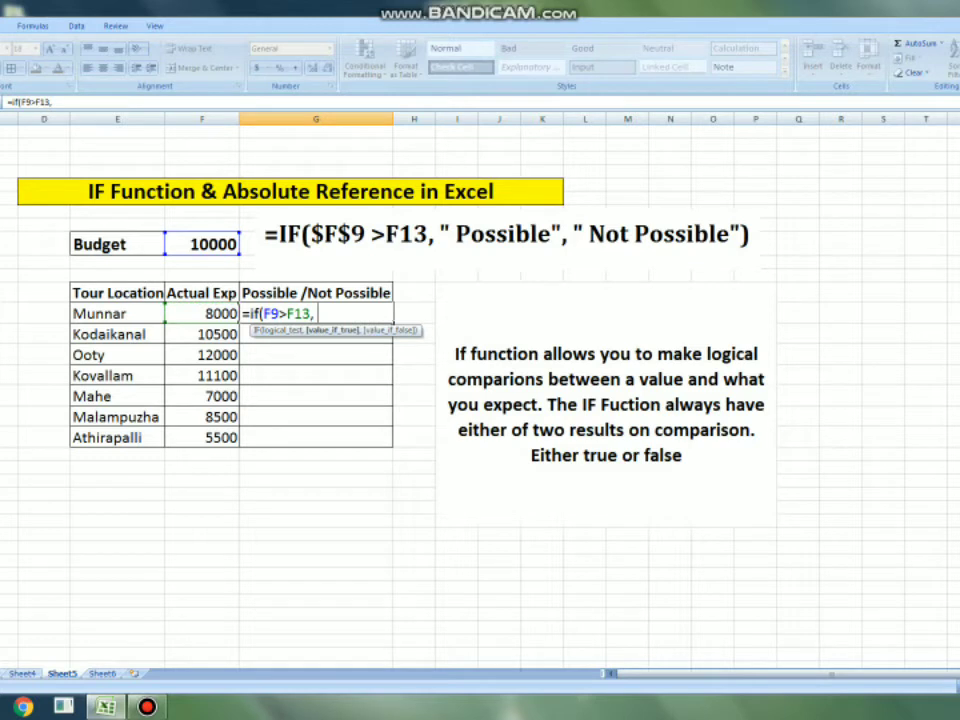
type(" \"possible")
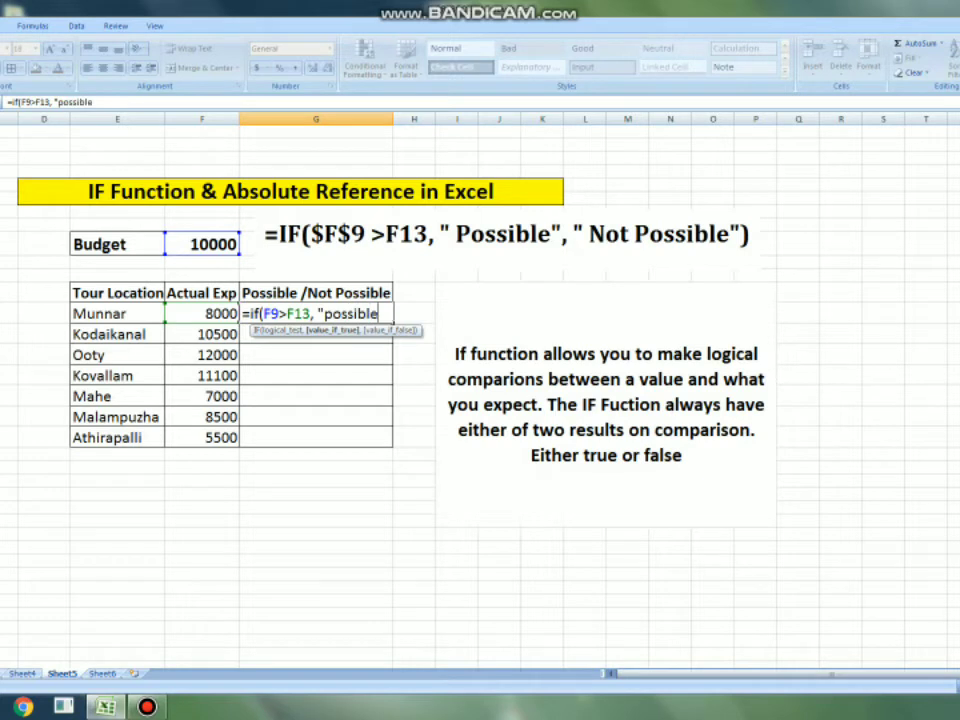
type("\", \"")
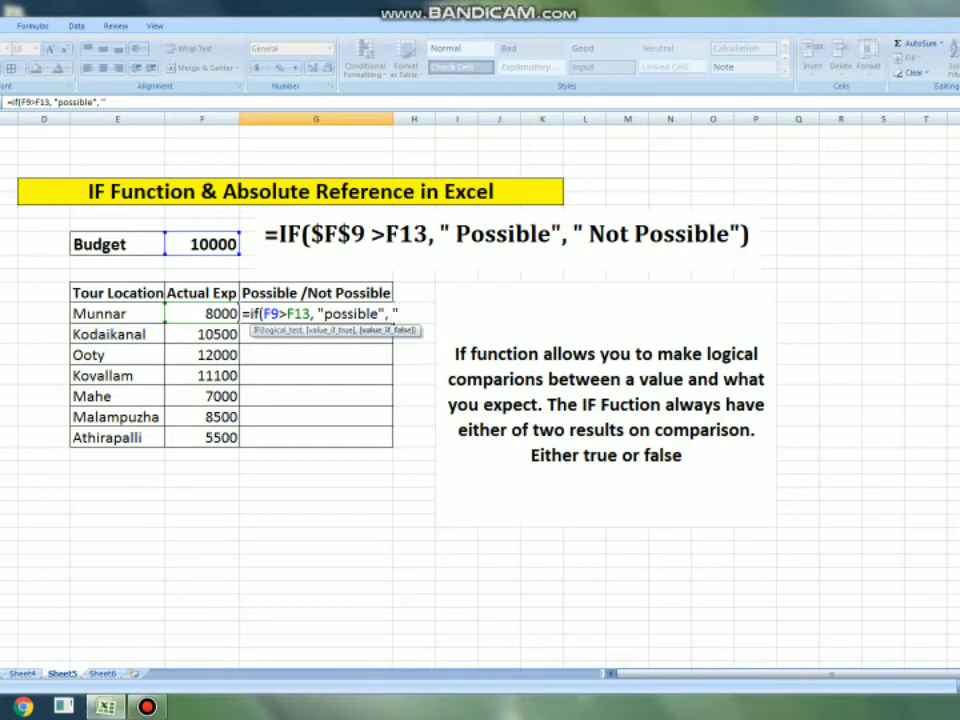
type("not possib")
type("le\"")
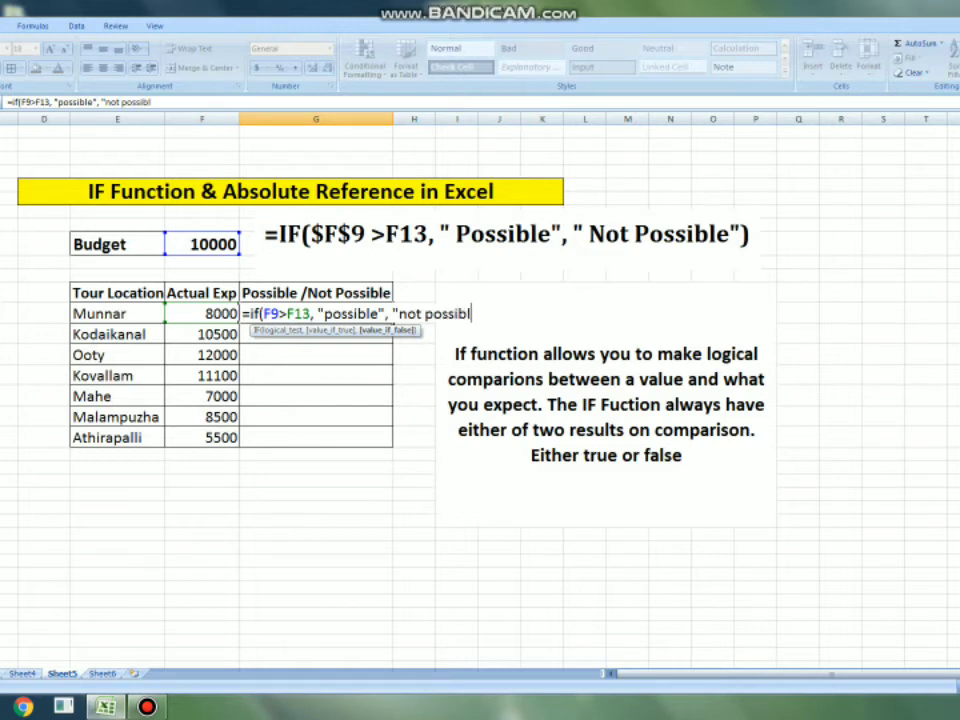
type(")")
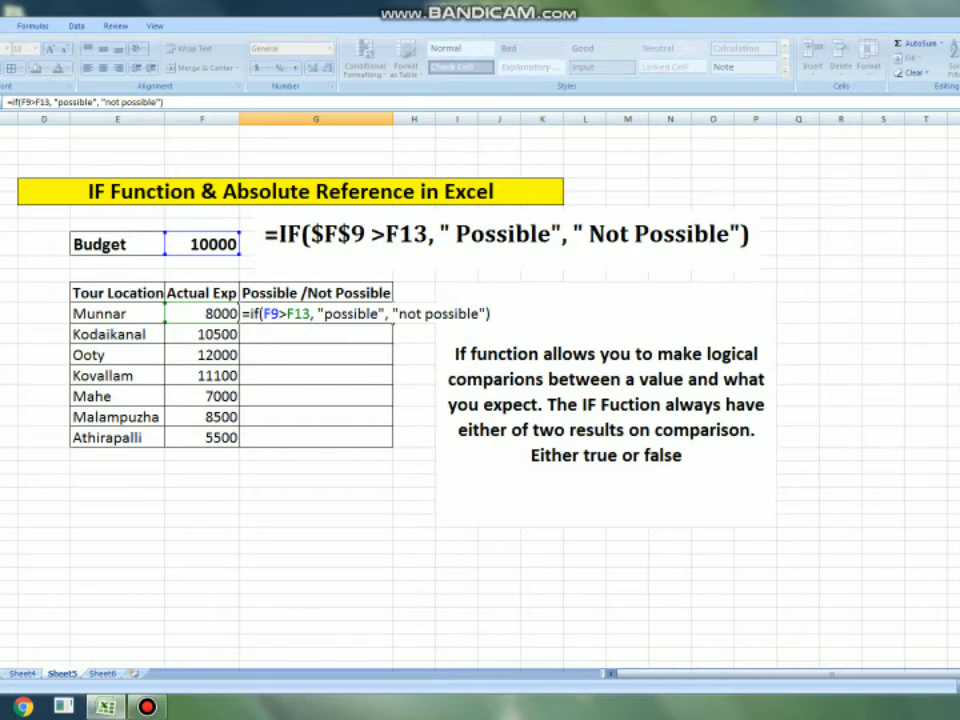
Make the budget reference in Munnar's IF formula absolute as $F$9, keeping the current Windows color scheme if asked.
left_click(263, 314)
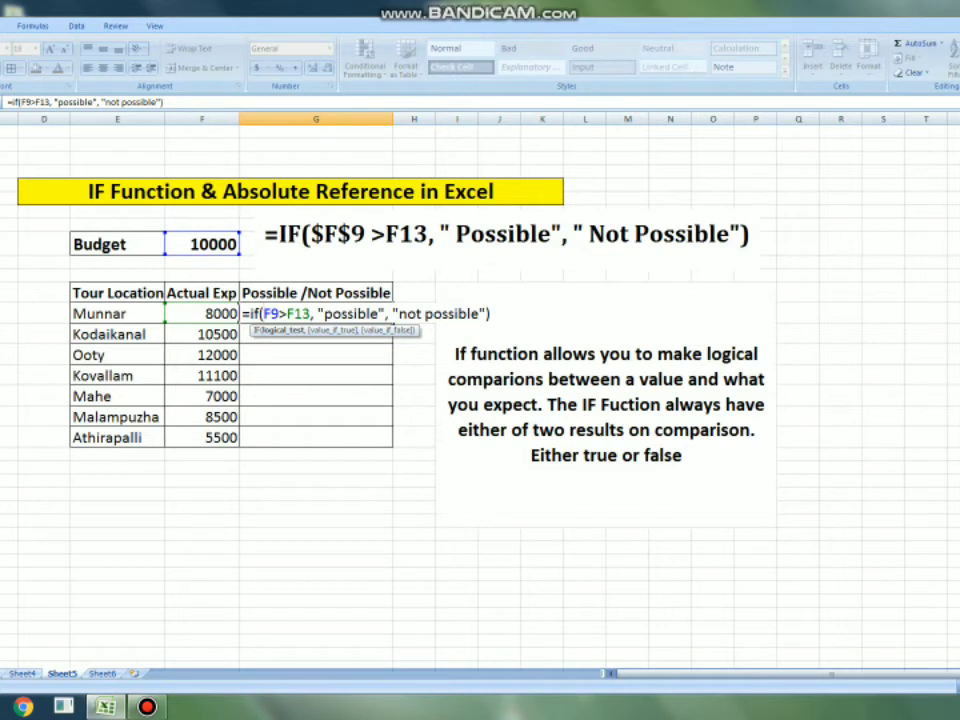
type("$")
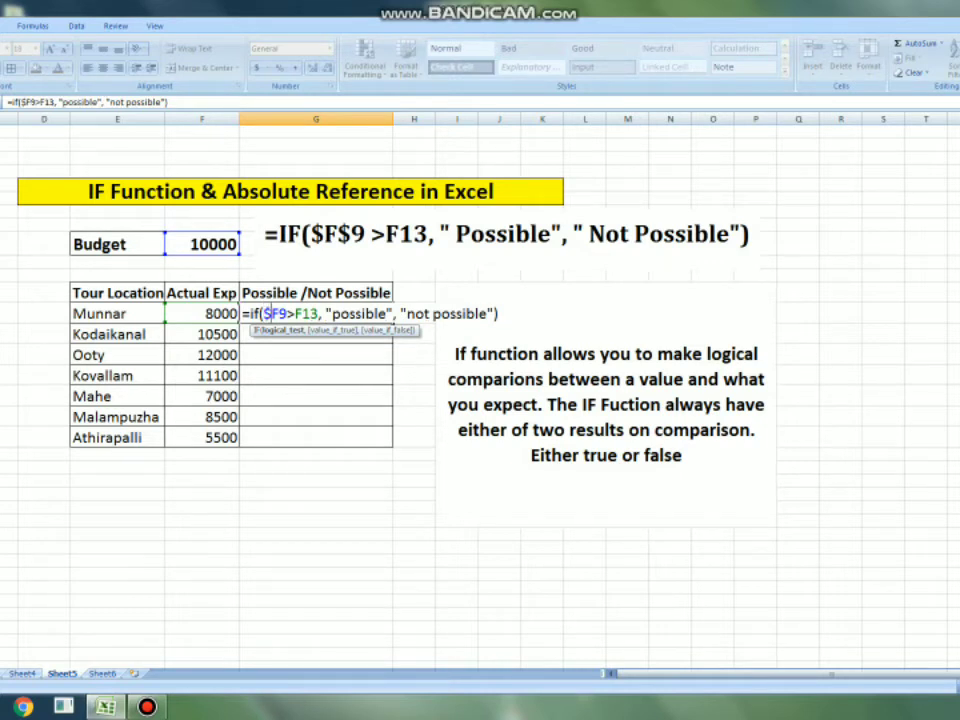
key("Right")
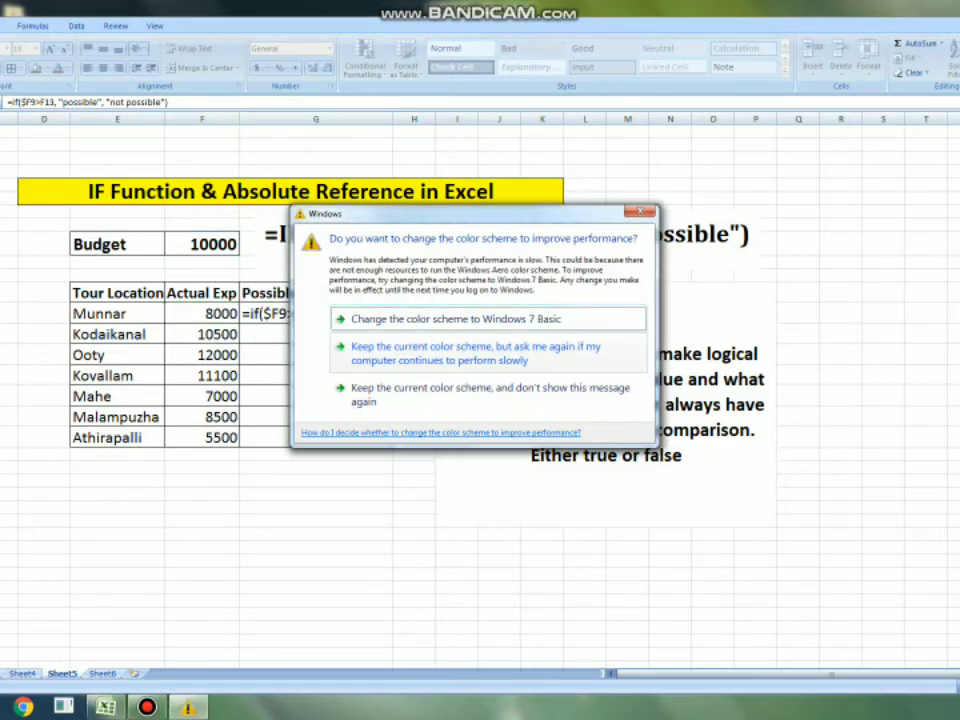
left_click(476, 354)
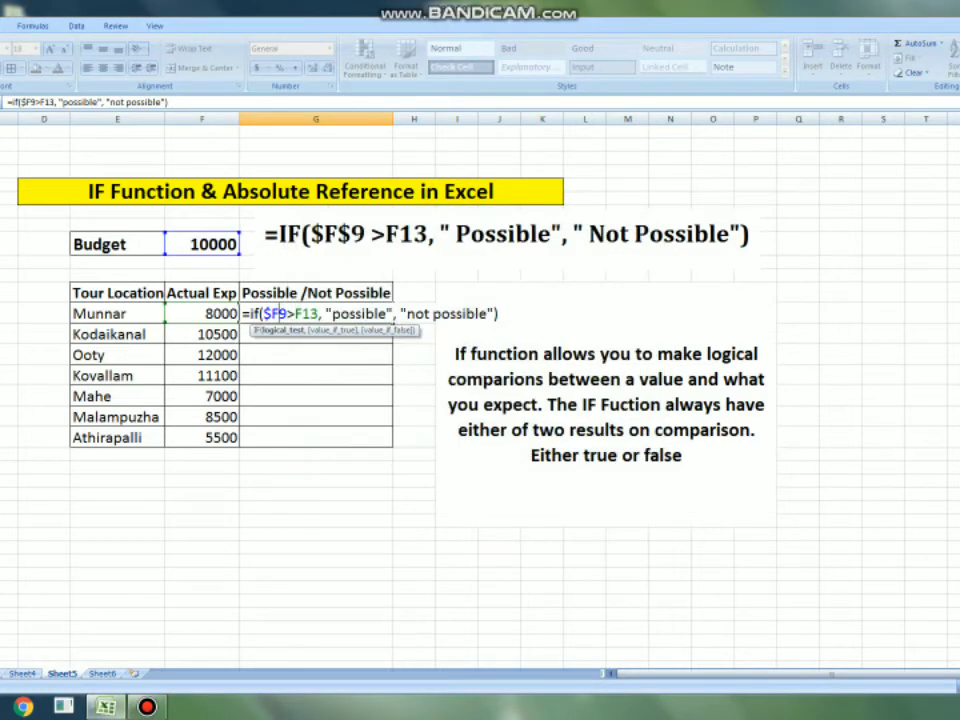
type("$")
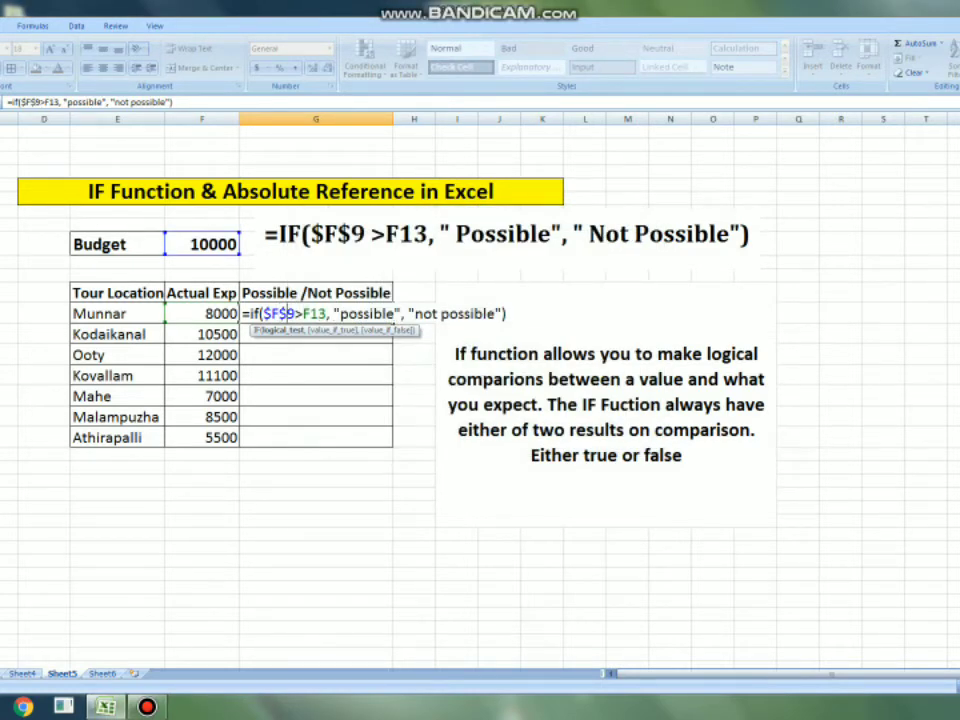
Commit Munnar's formula and fill it down the Possible/Not Possible column through the Athirapalli row.
left_click(316, 396)
left_click(316, 314)
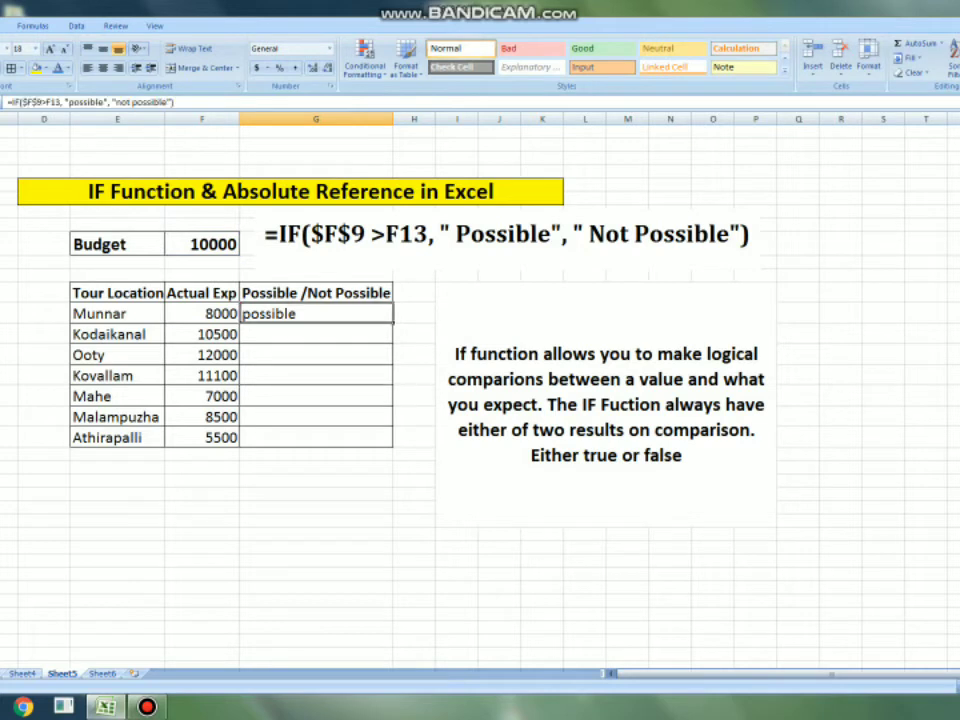
left_click_drag(393, 324, 393, 445)
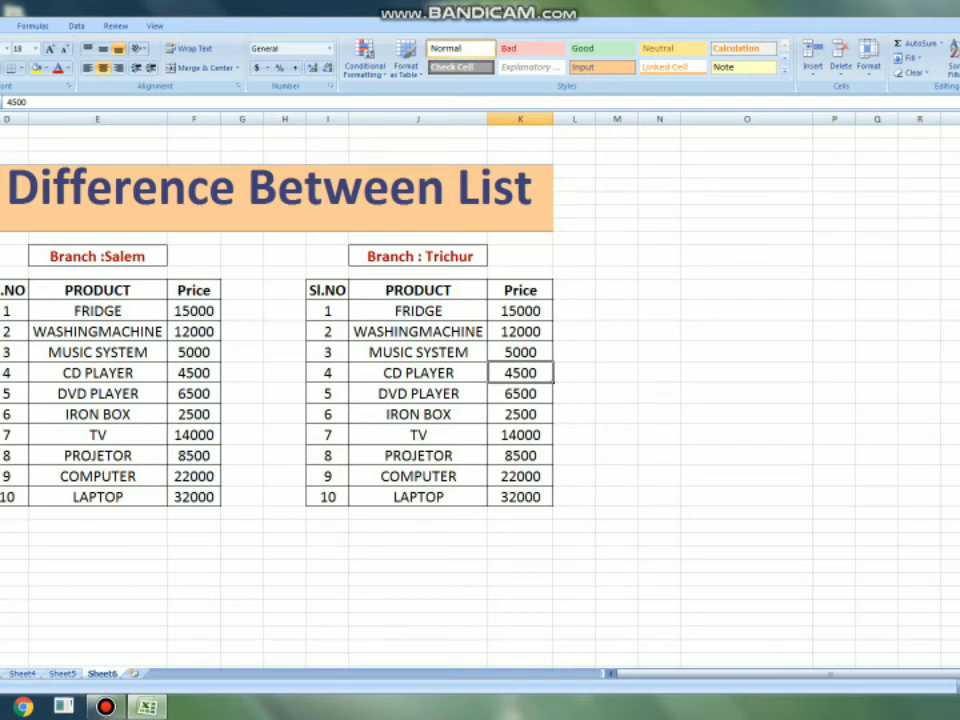
Set the music system's price in the Trichur branch list to 6000.
left_click(659, 372)
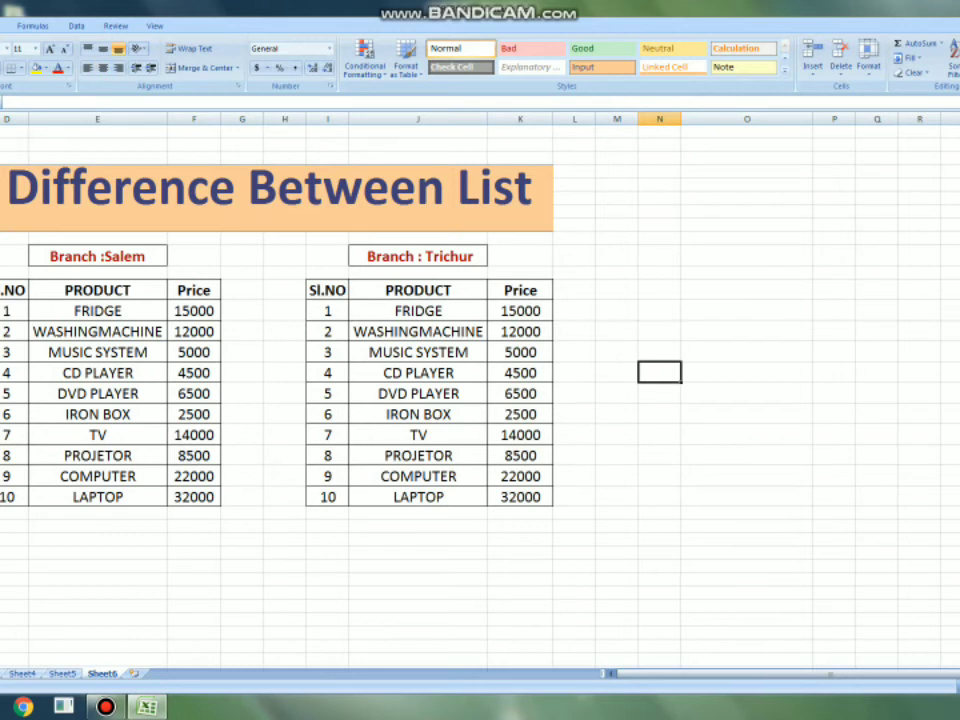
left_click(520, 352)
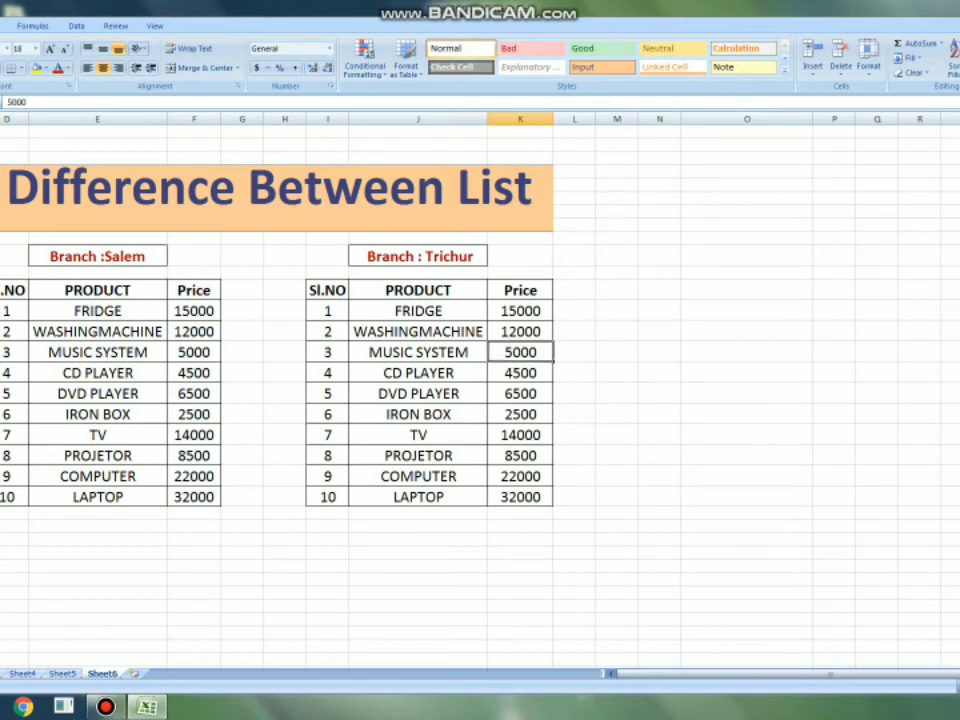
type("6")
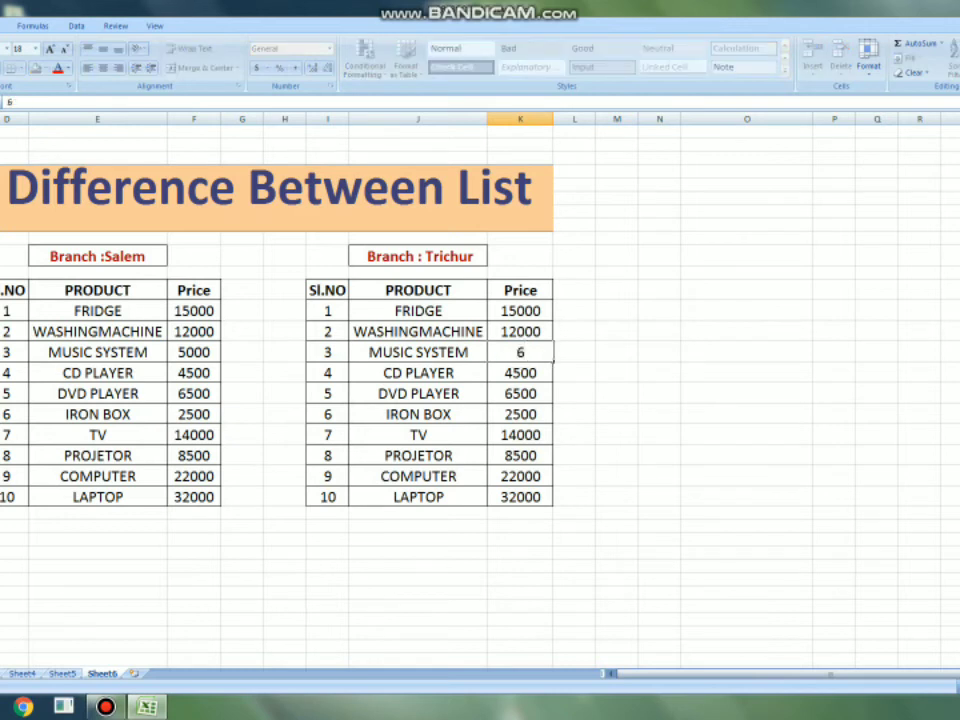
type("000")
key("Return")
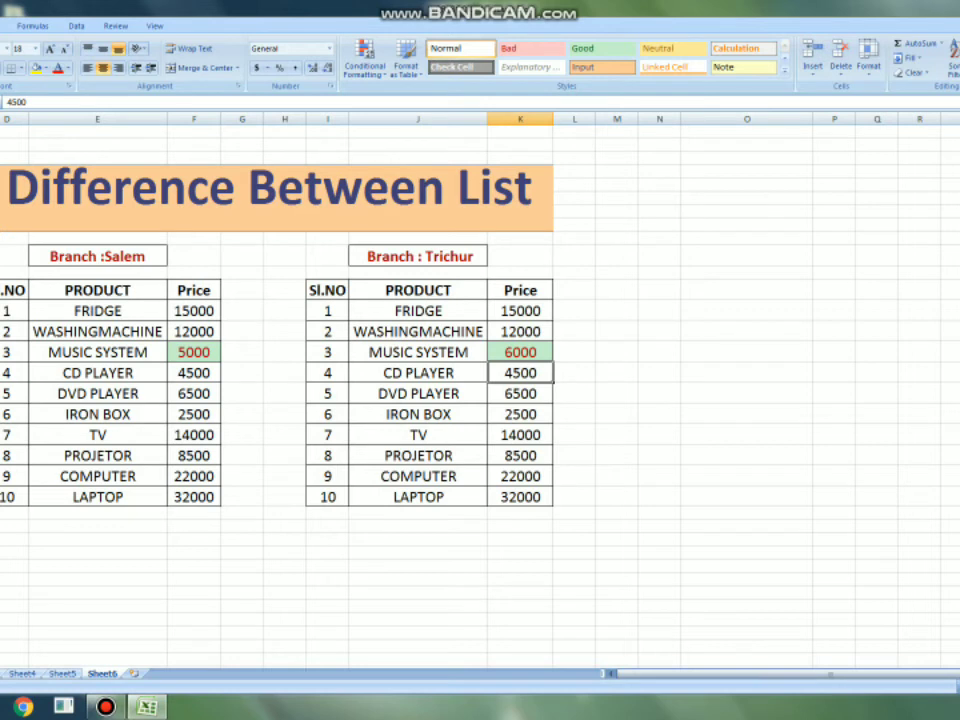
Set the TV's price in the Trichur branch list to 14500.
left_click(520, 434)
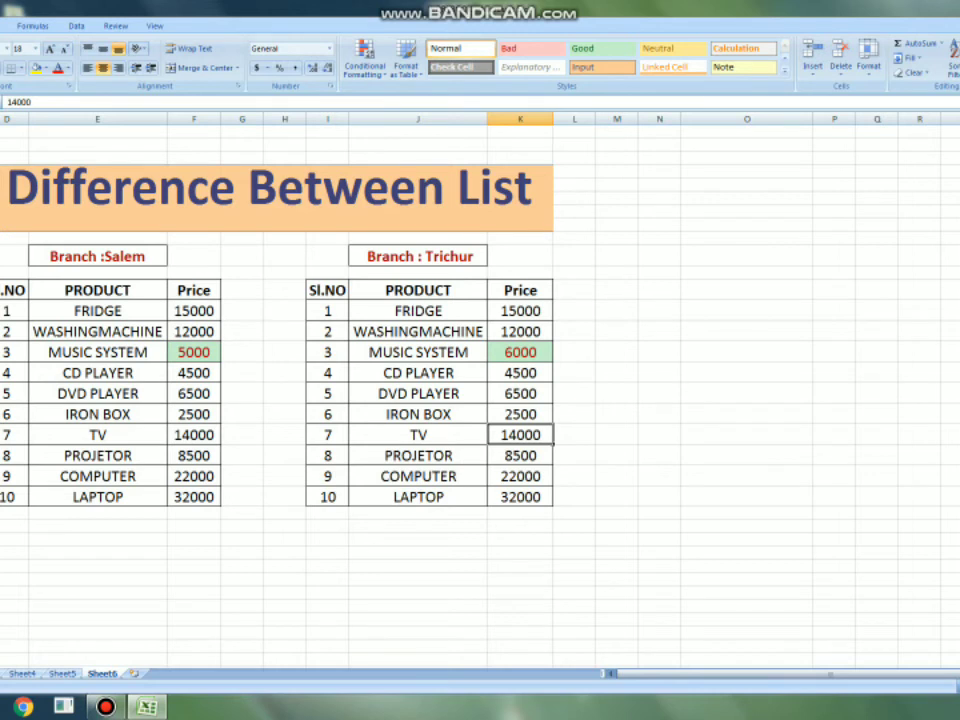
type("145000")
key("BackSpace")
key("Return")
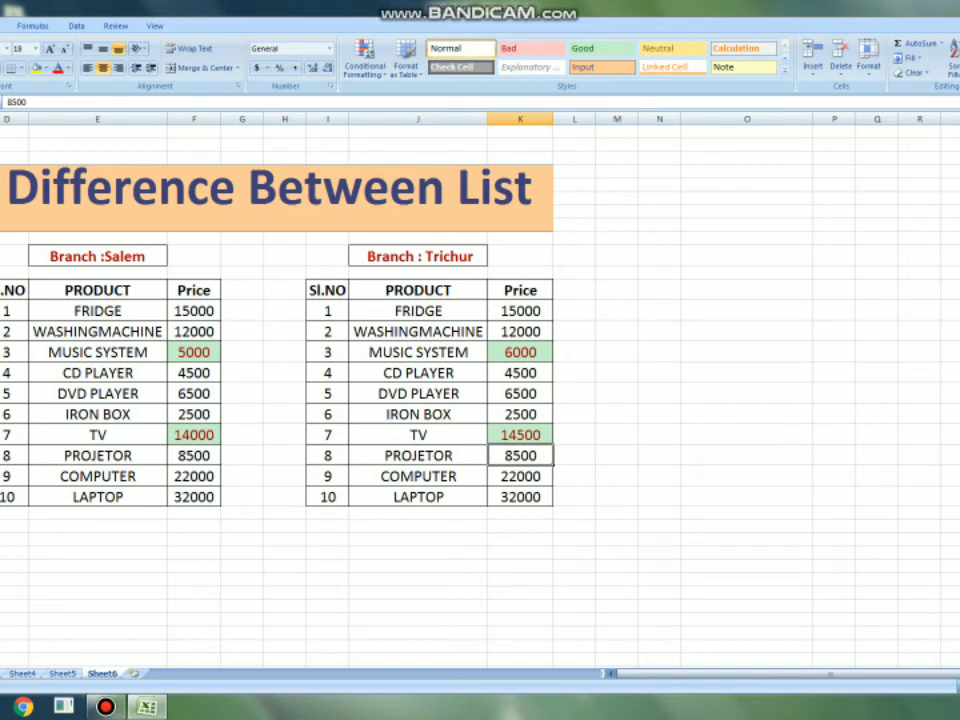
Apply conditional formatting across both branch tables, headers included, marking unique values with Green Fill with Dark Green Text.
left_click_drag(12, 290, 520, 497)
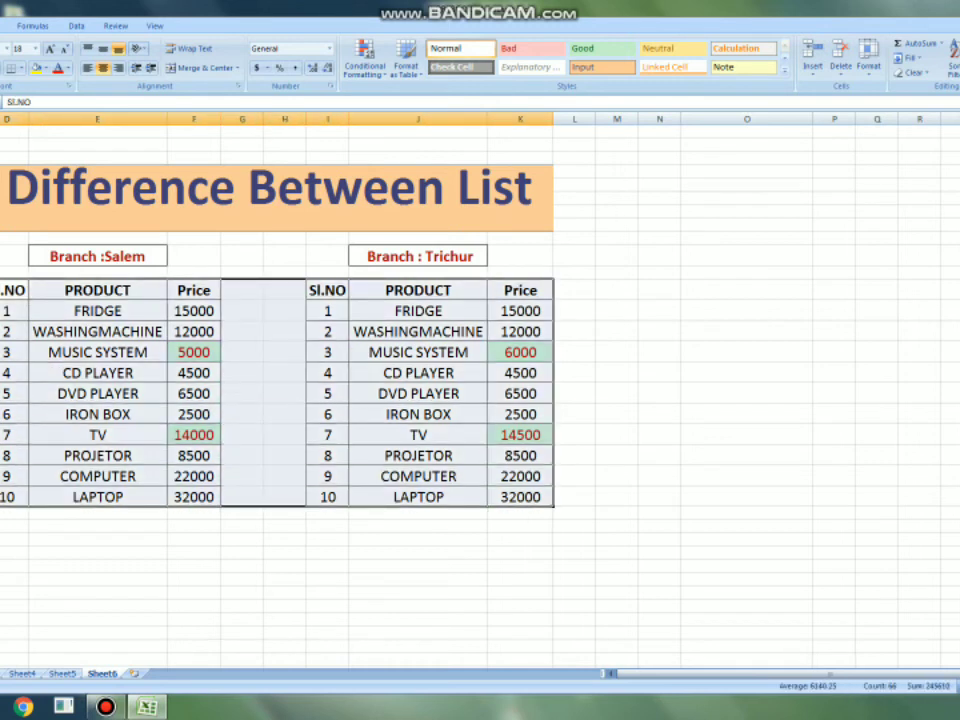
left_click(365, 60)
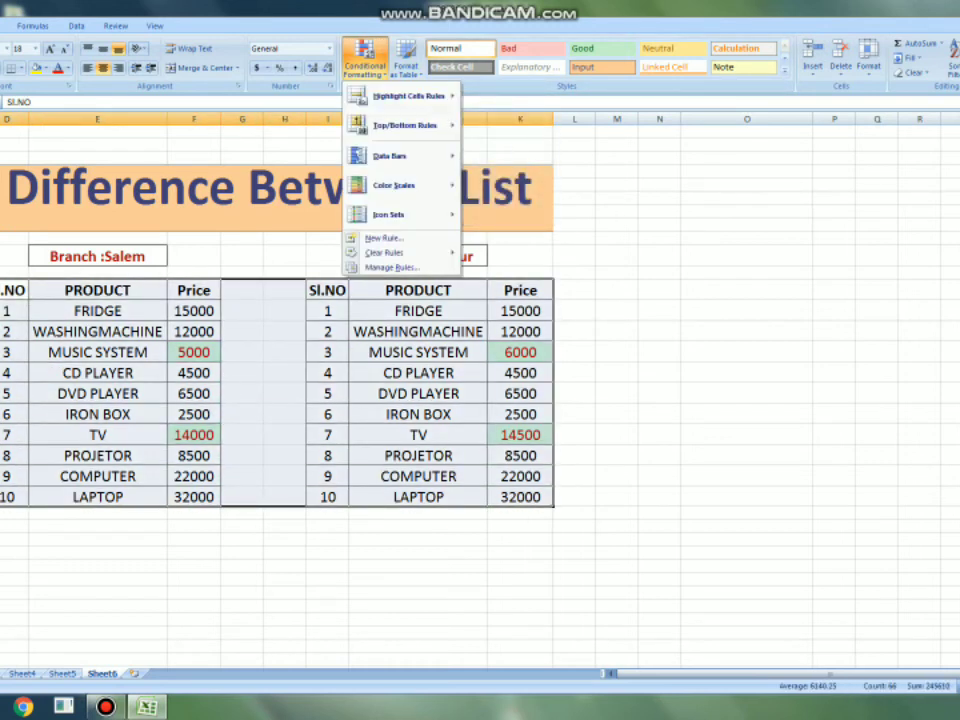
mouse_move(405, 96)
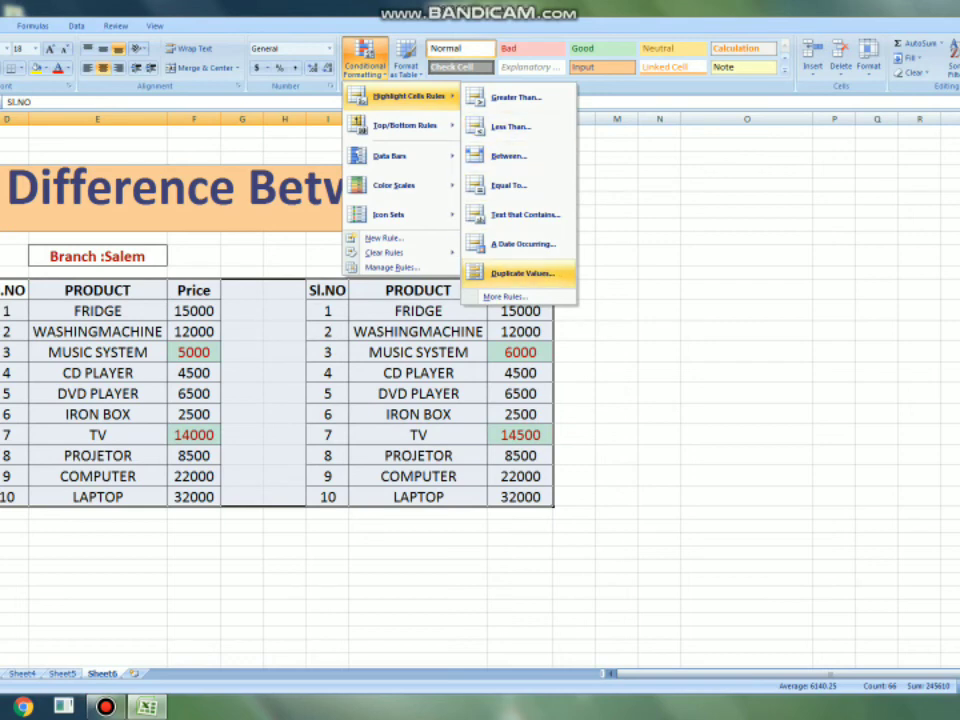
left_click(522, 273)
left_click(682, 364)
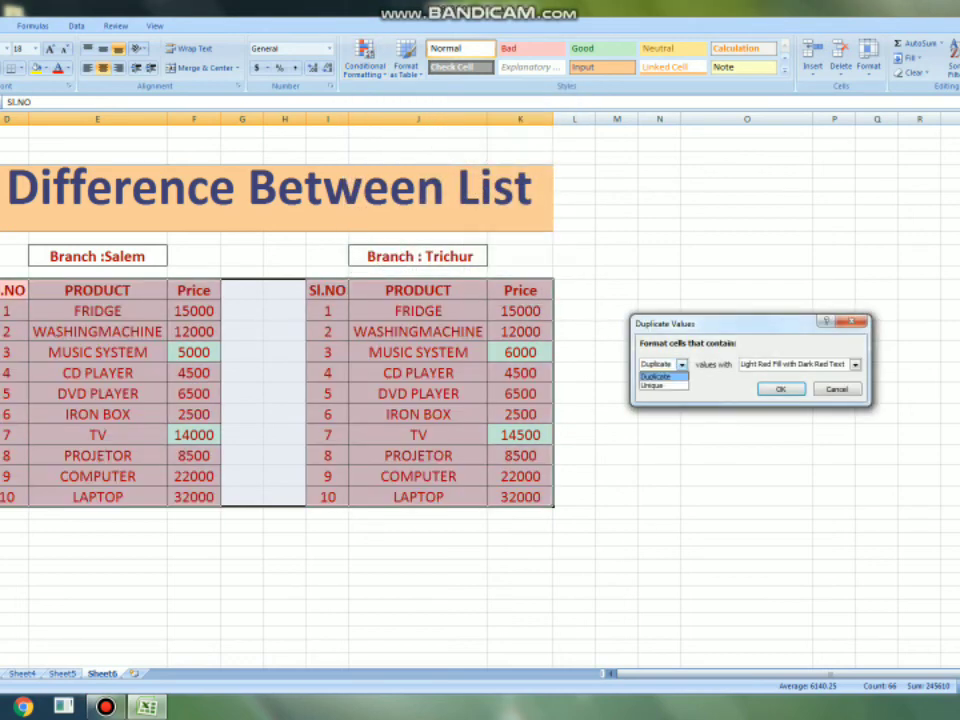
left_click(652, 385)
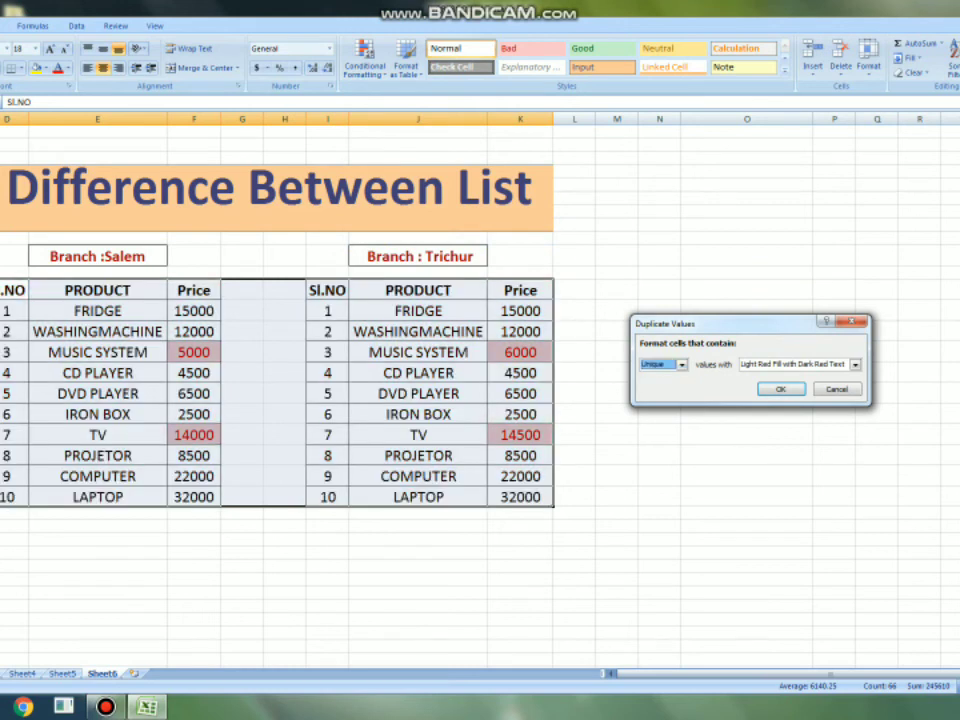
left_click(855, 364)
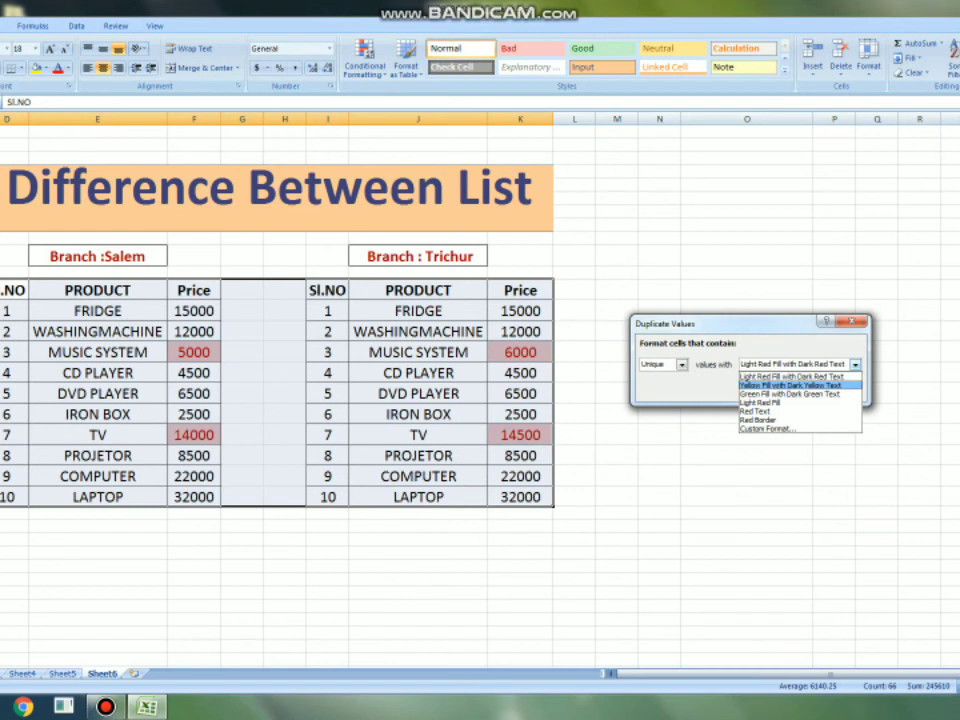
left_click(790, 394)
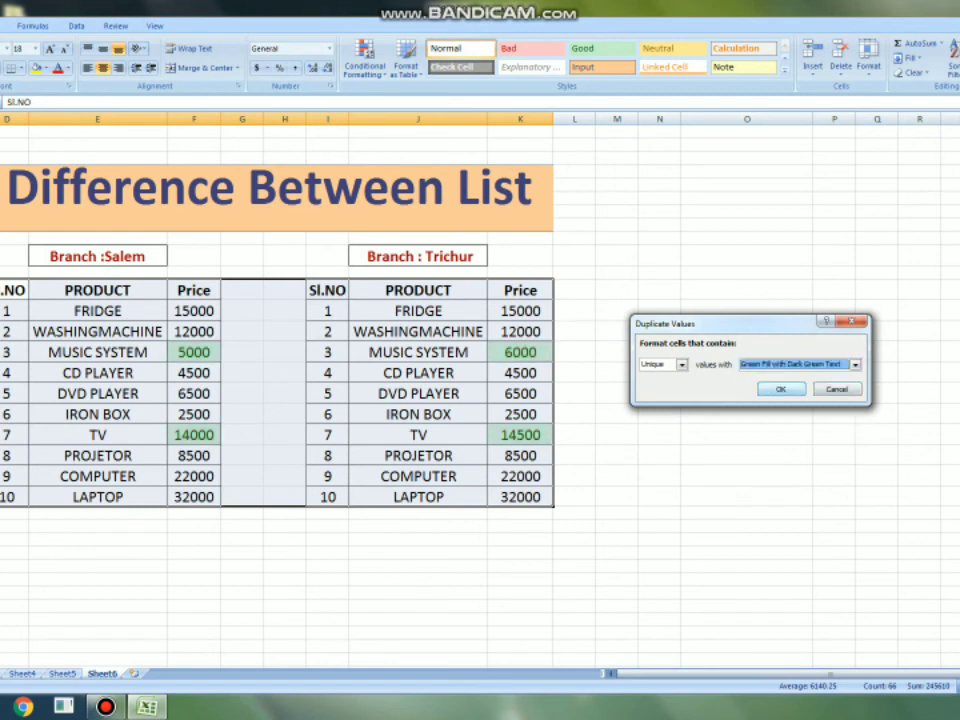
left_click(780, 388)
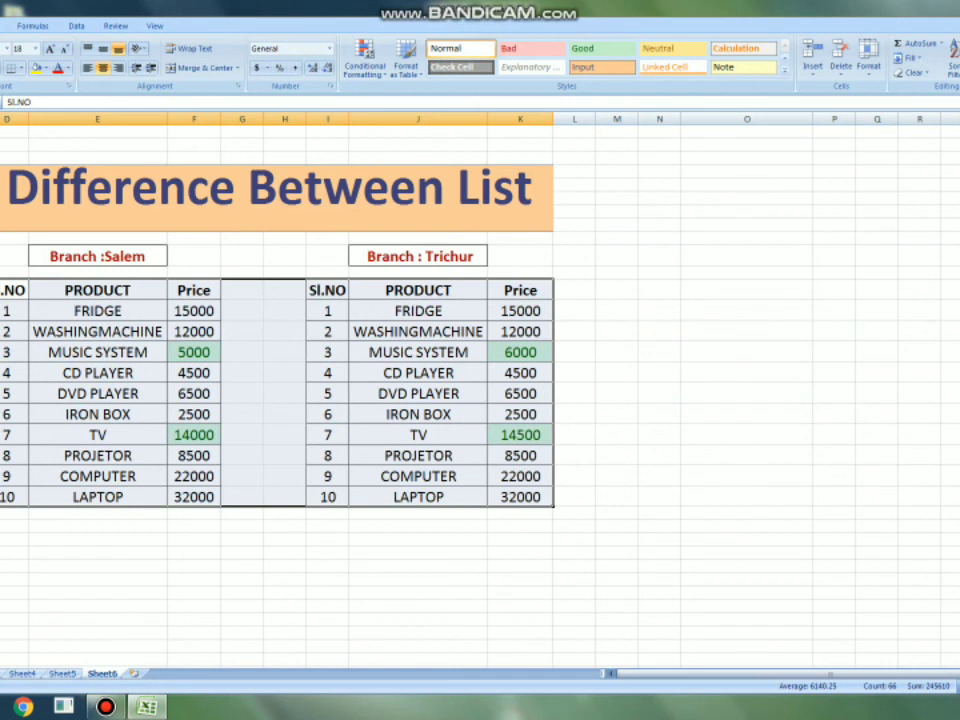
Set the Trichur branch's music system price to 5000 and its TV price to 14000.
left_click(520, 352)
type("5000")
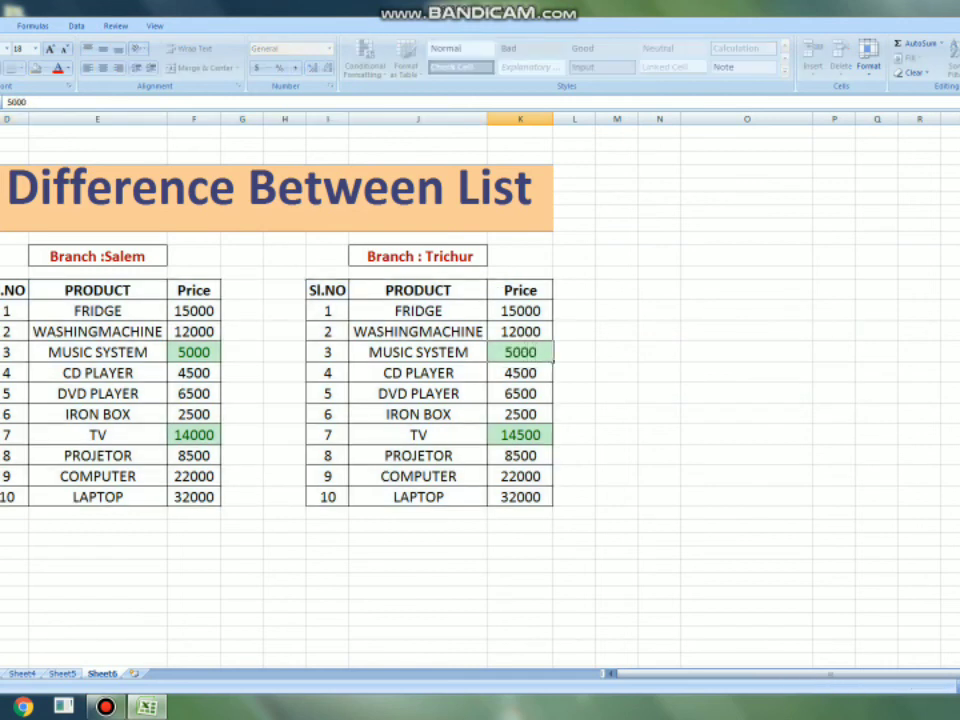
key("Return")
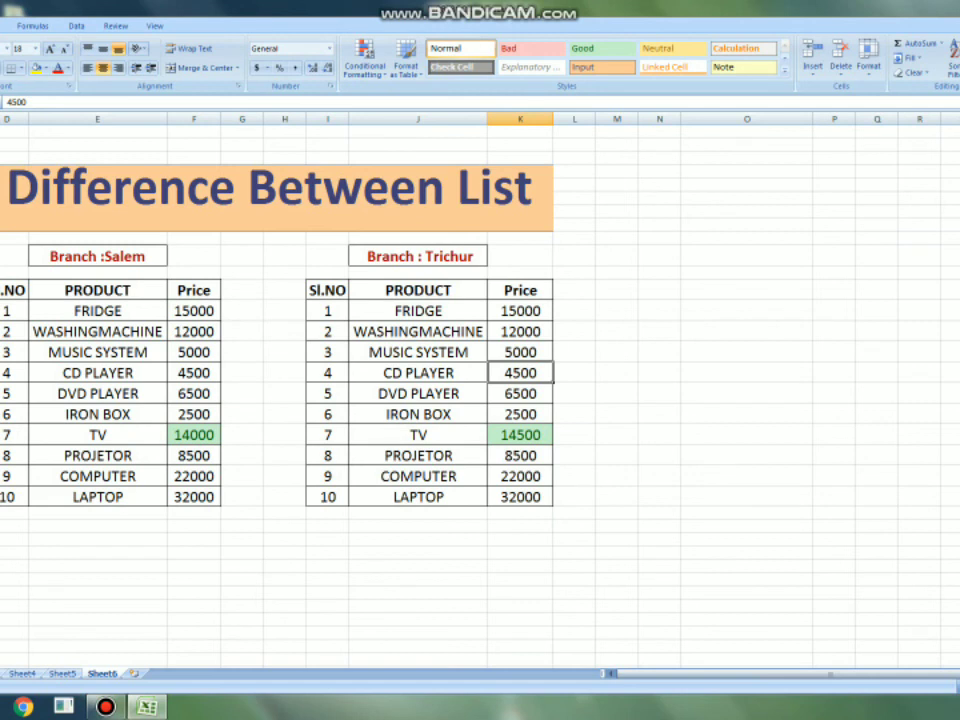
left_click(520, 434)
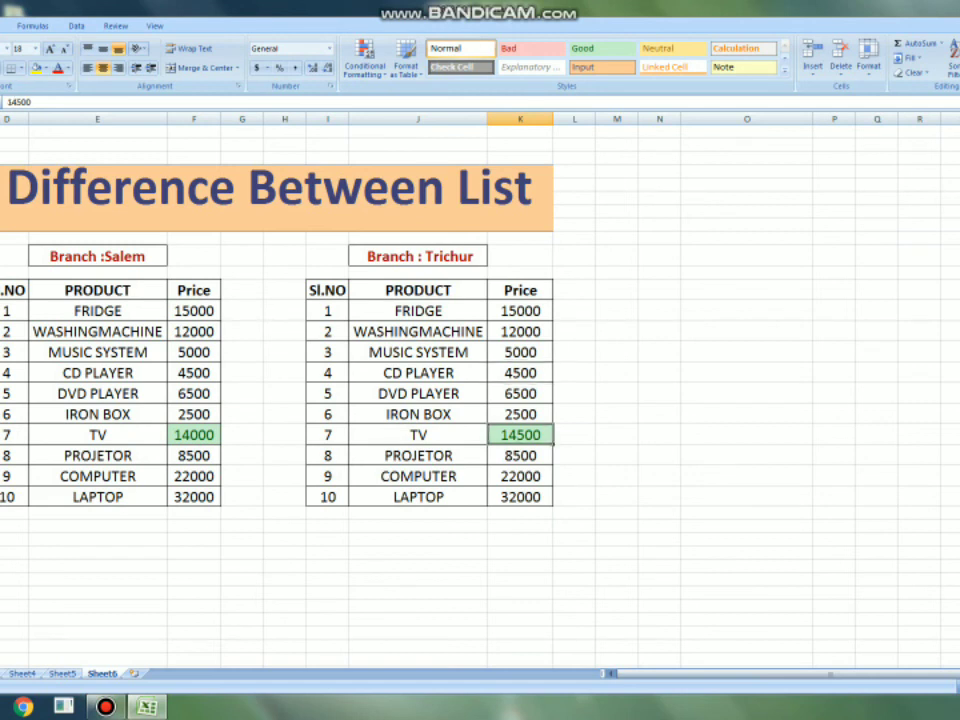
type("14000")
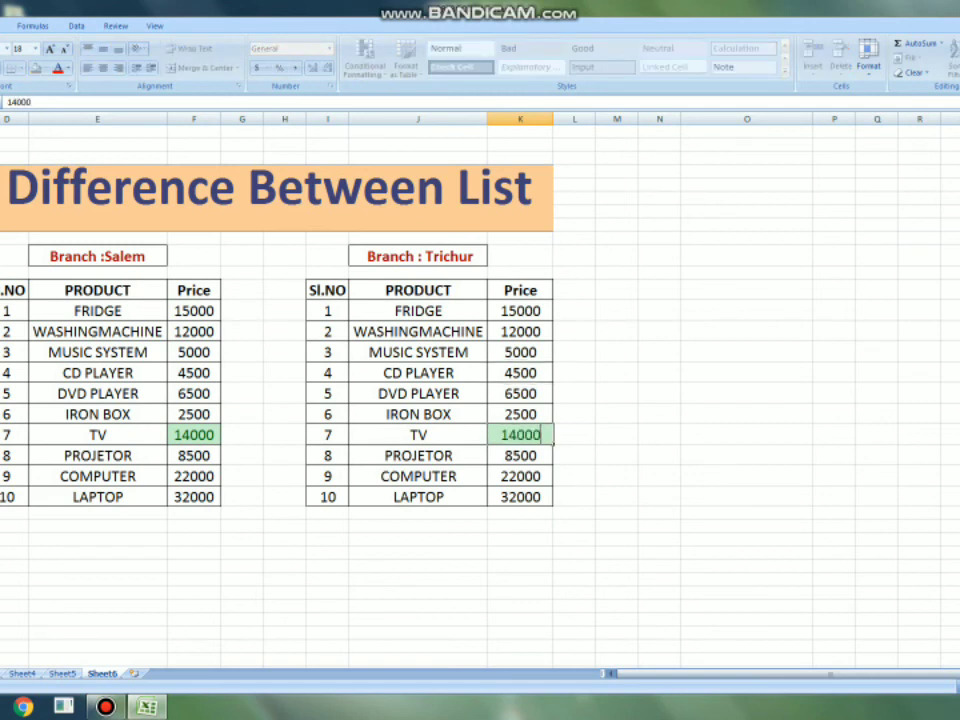
left_click(747, 414)
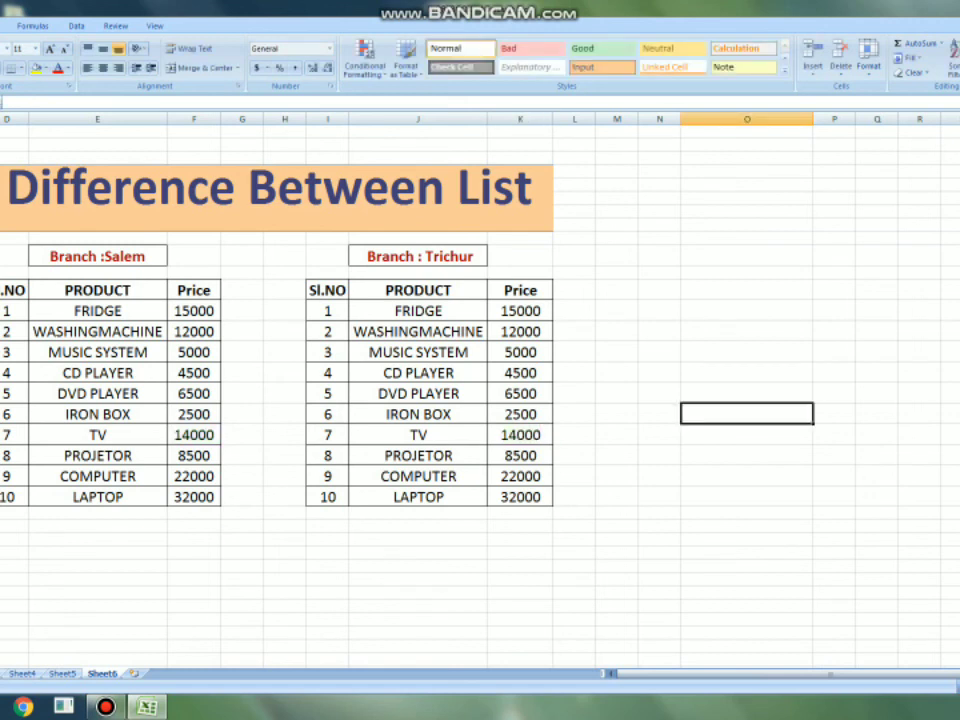
Set the fridge's price in the Trichur branch list to 15500.
left_click(520, 311)
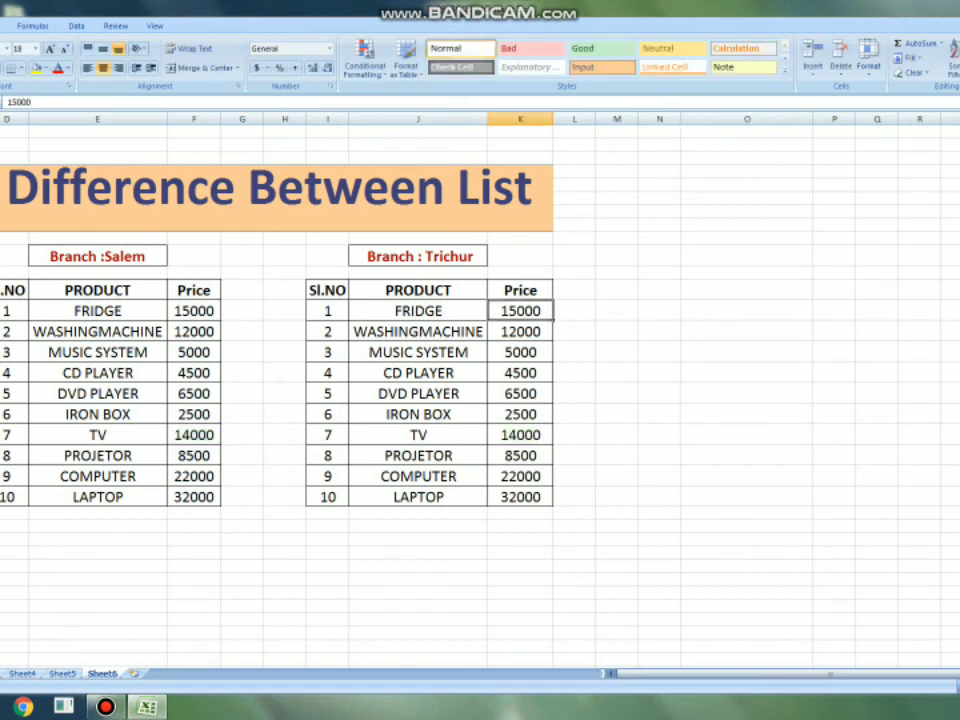
type("155")
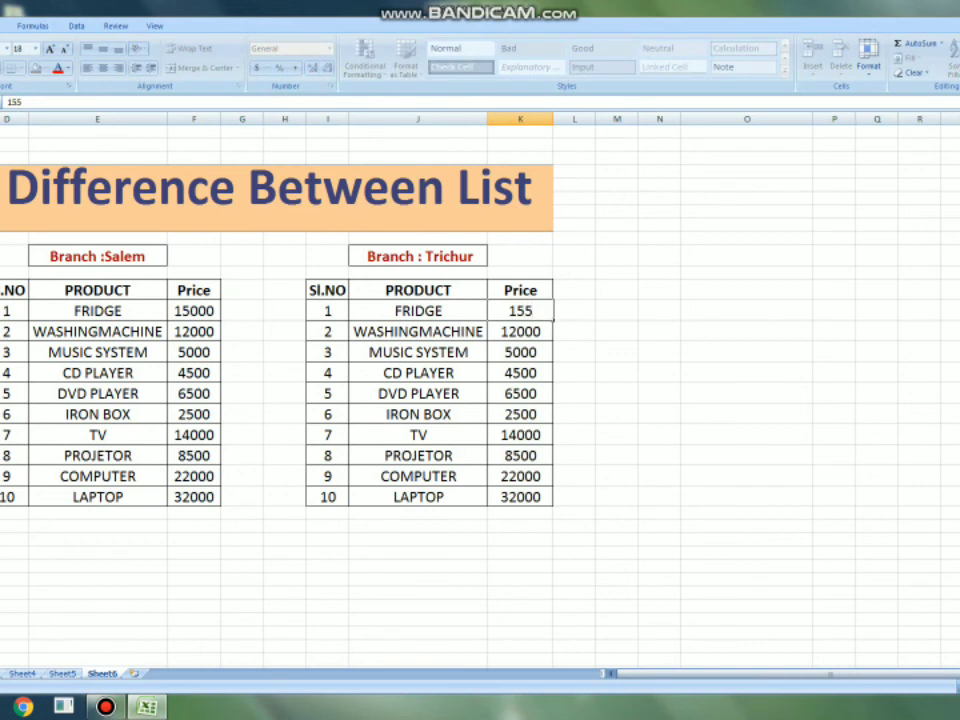
type("00")
left_click(747, 372)
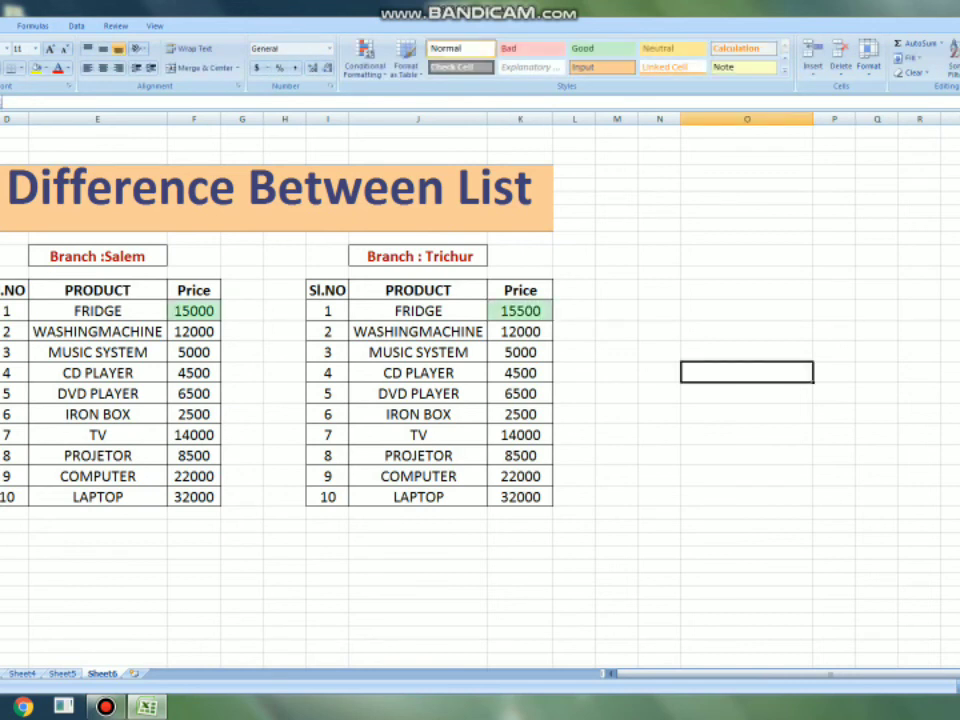